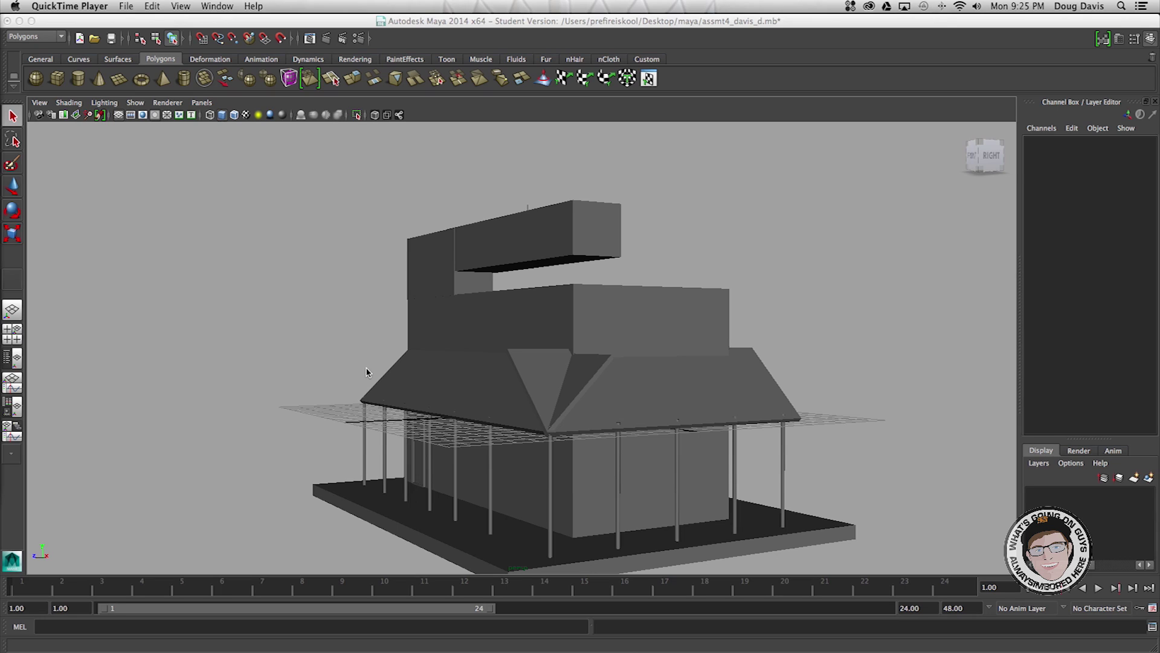
Orbit the camera to a higher angle over the house, then dolly out so it appears smaller
click(363, 348)
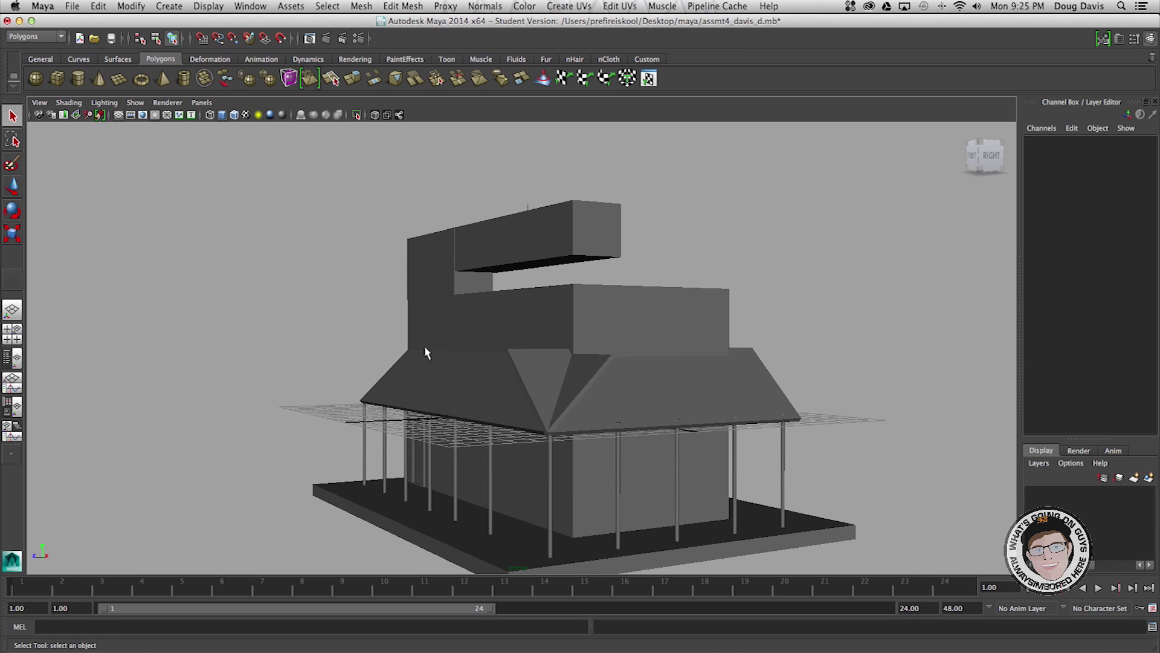
drag(451, 362, 416, 357)
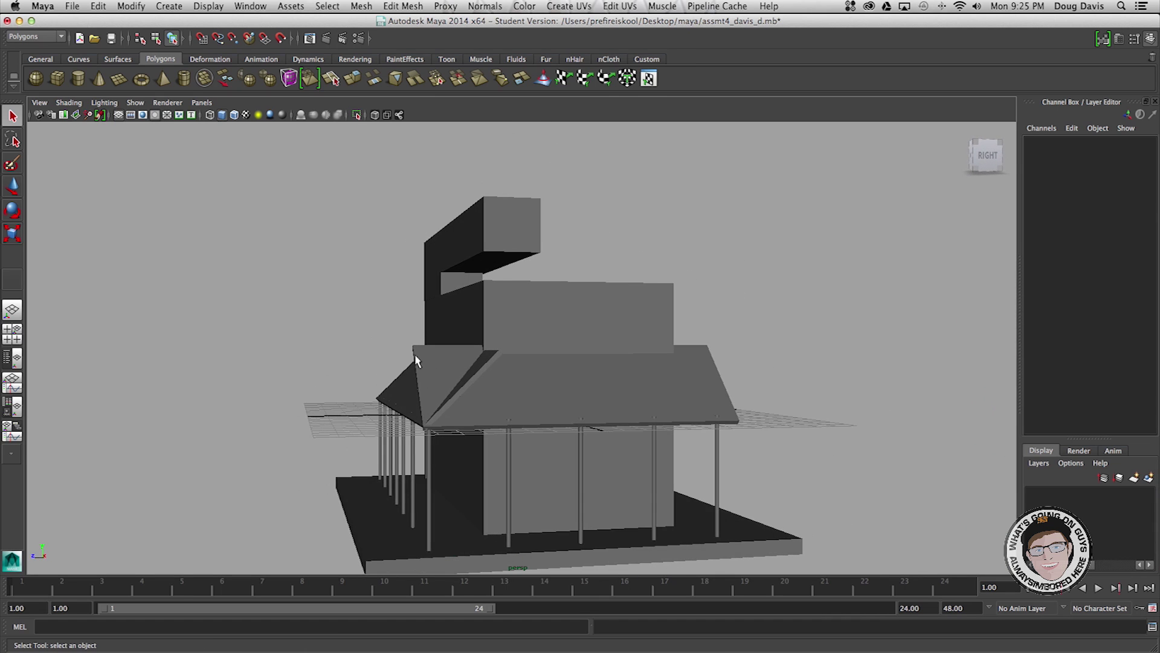
drag(500, 386, 528, 320)
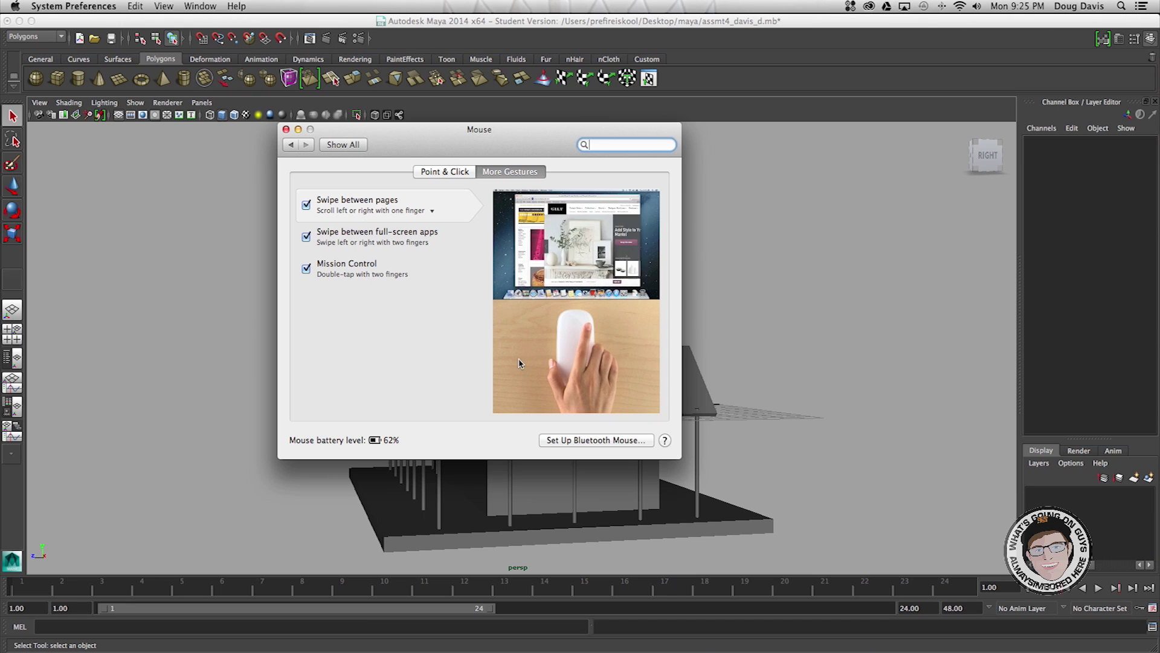
click(287, 129)
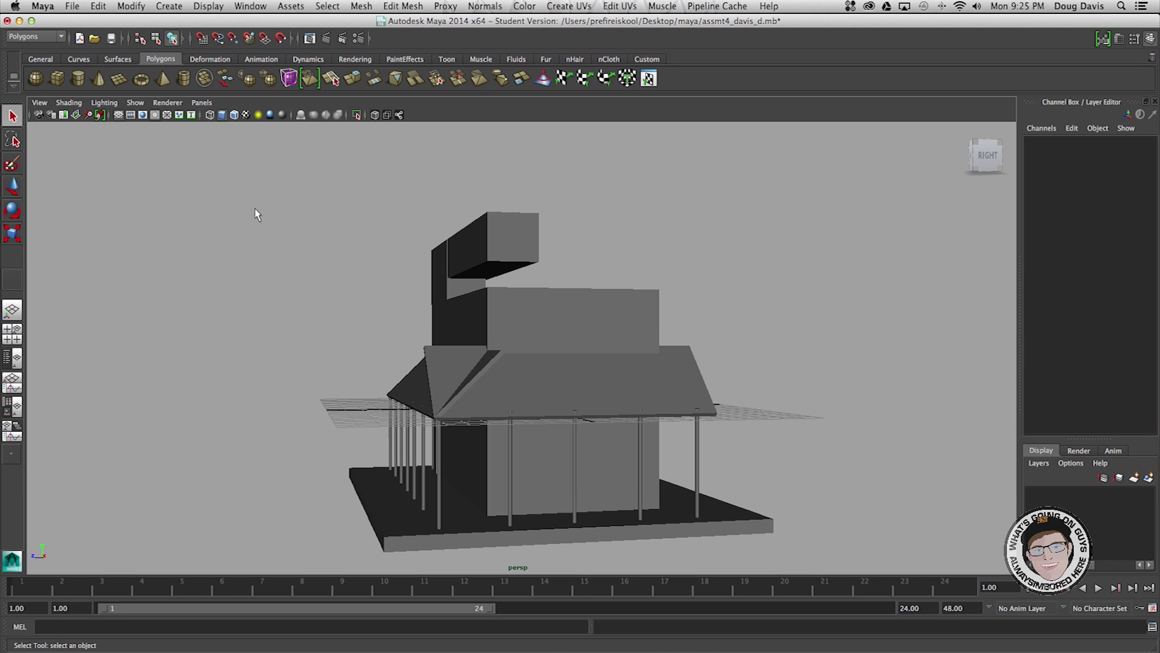
key(super+Tab)
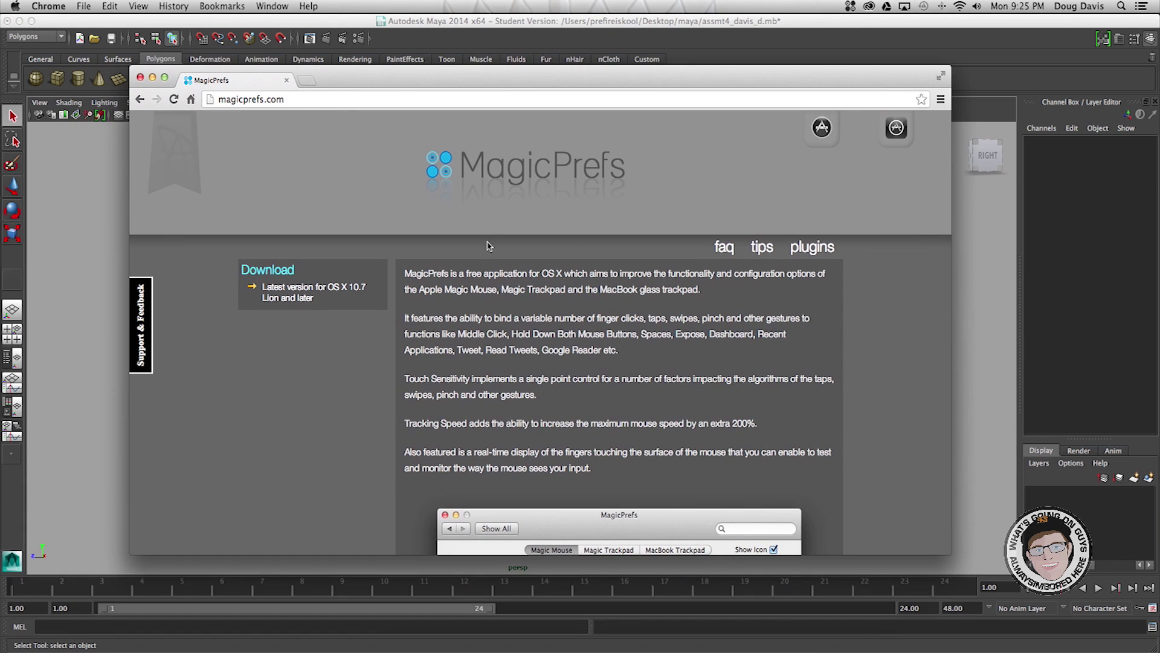
scroll(490, 251, down, 10)
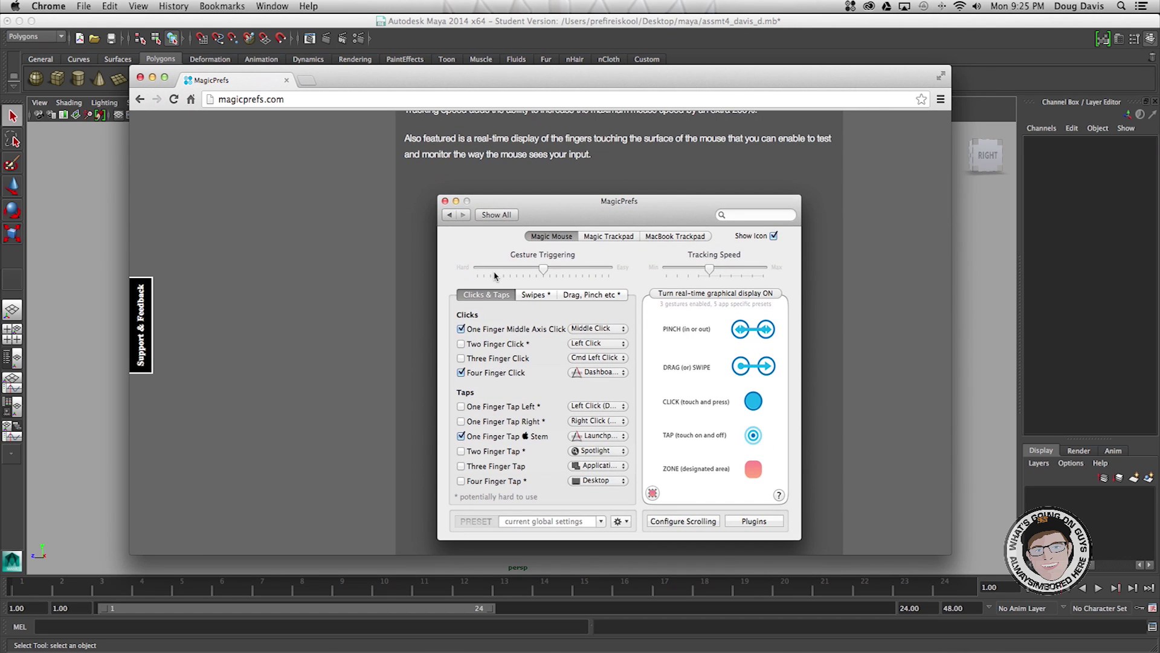
scroll(494, 276, up, 10)
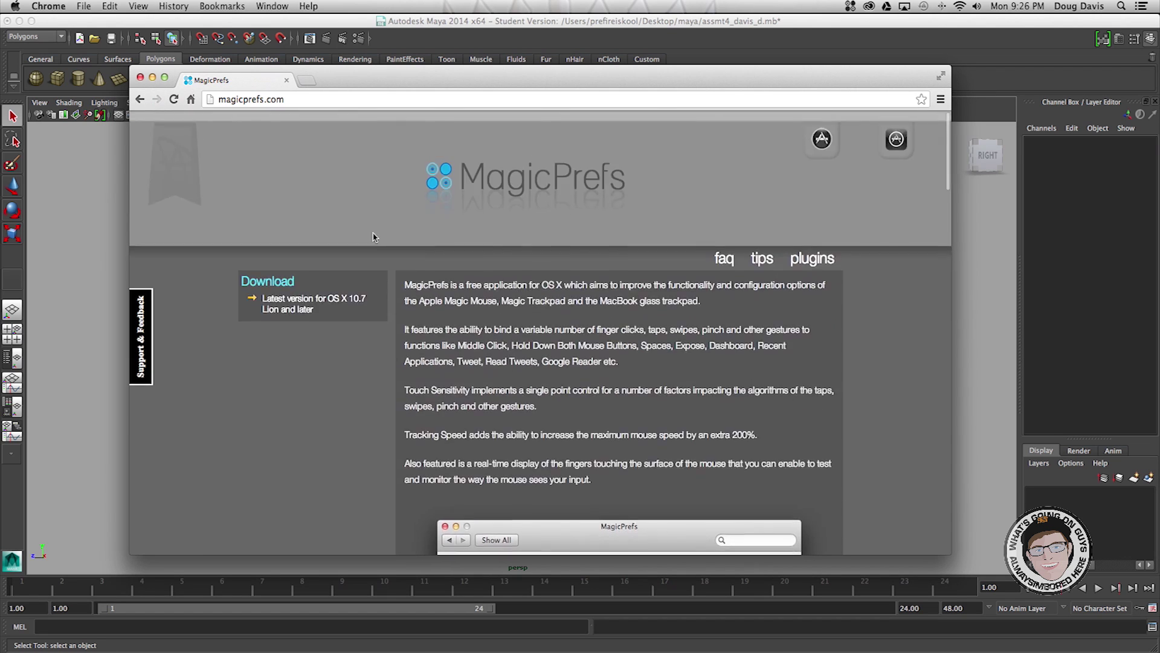
scroll(488, 362, down, 5)
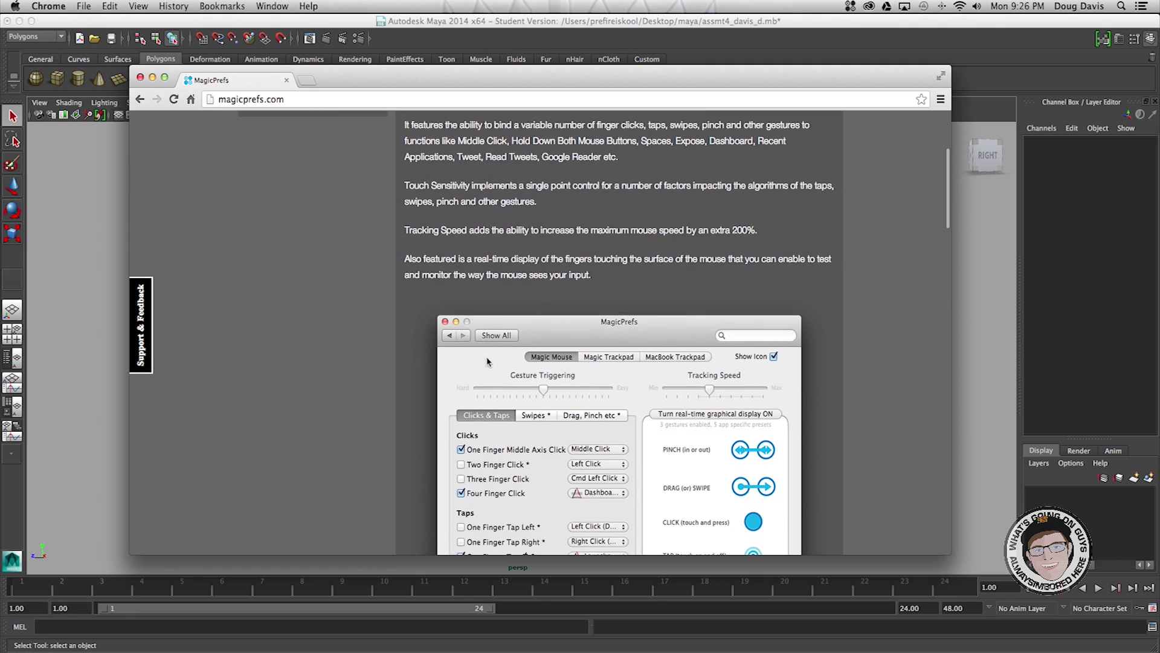
scroll(488, 361, down, 3)
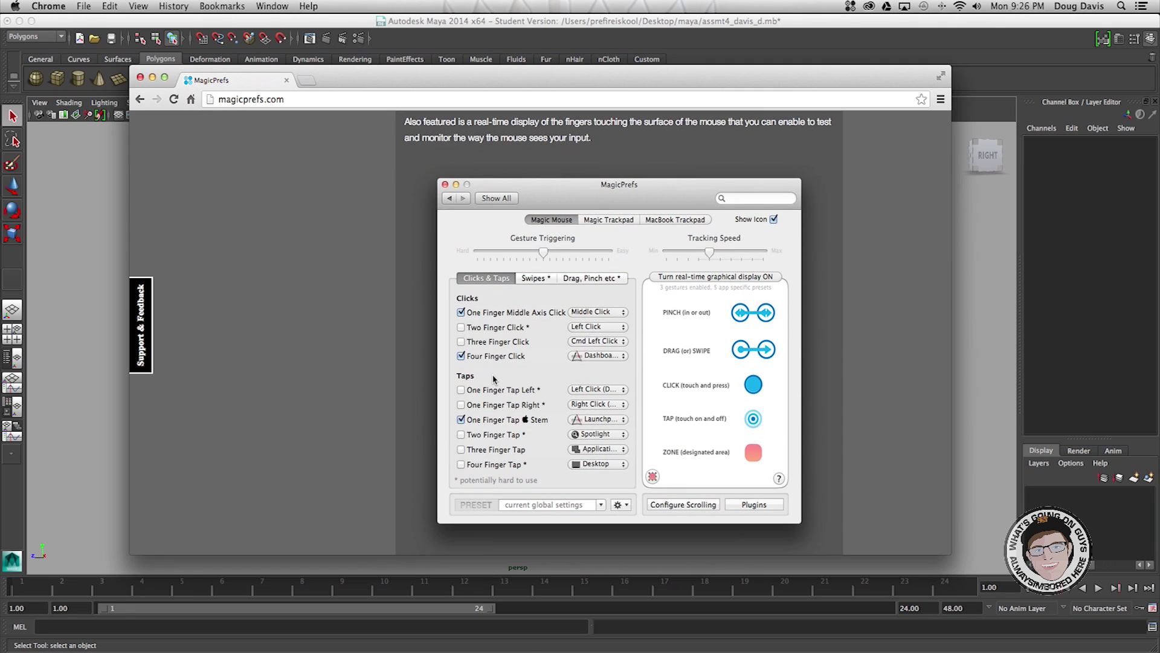
scroll(544, 361, down, 2)
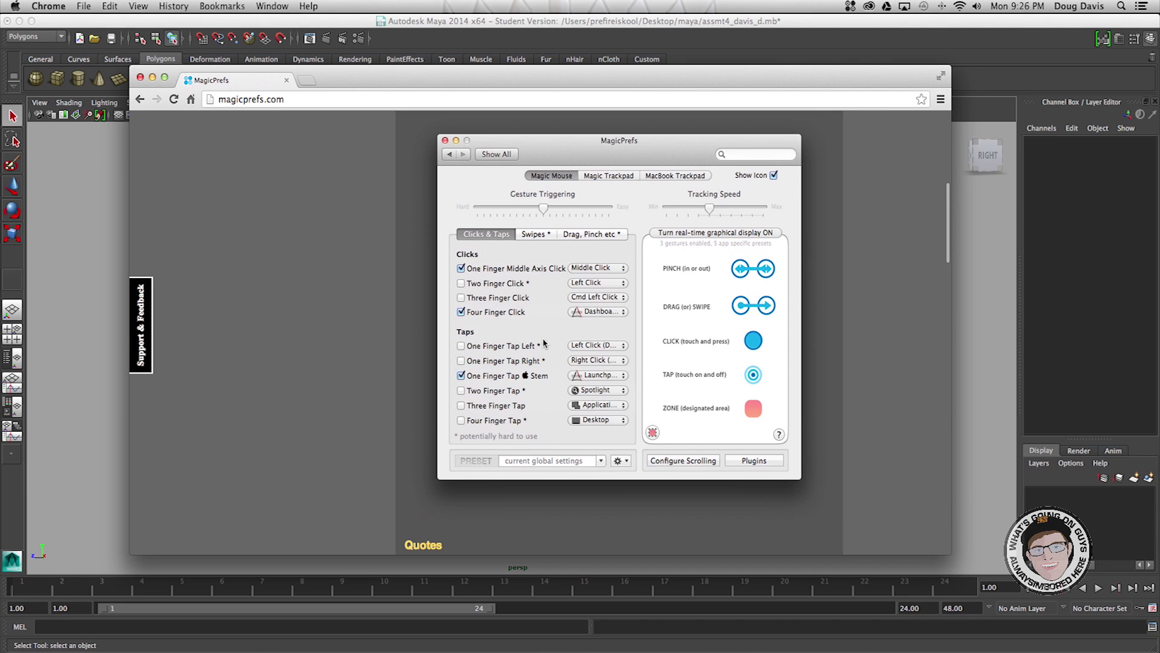
scroll(533, 311, down, 10)
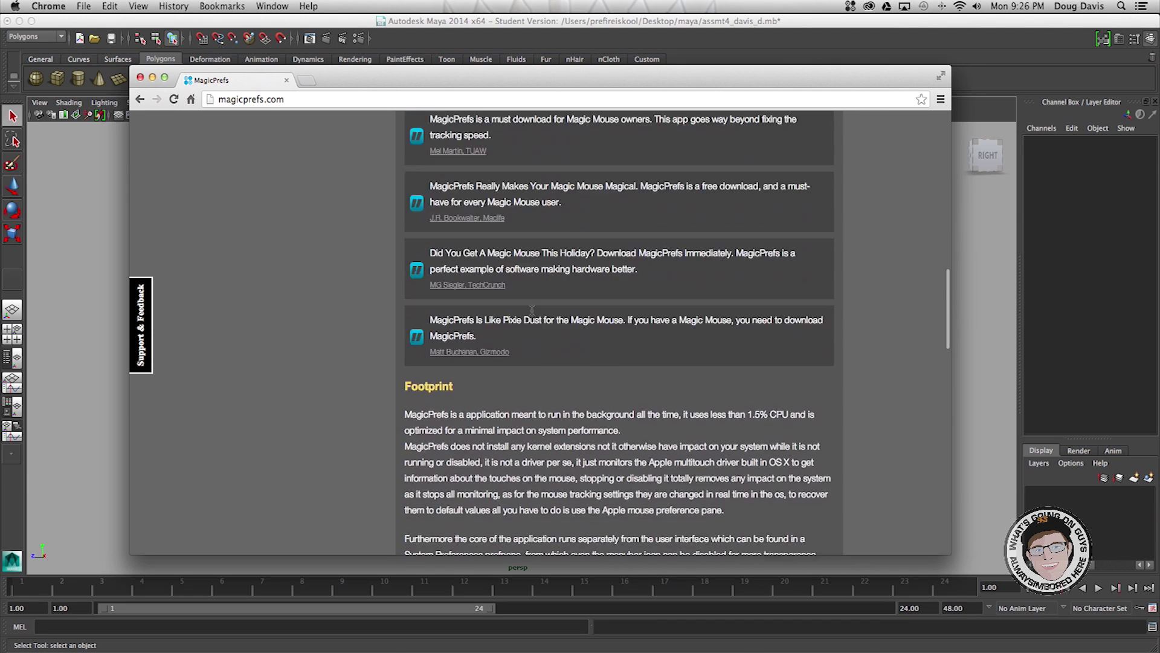
scroll(294, 199, up, 15)
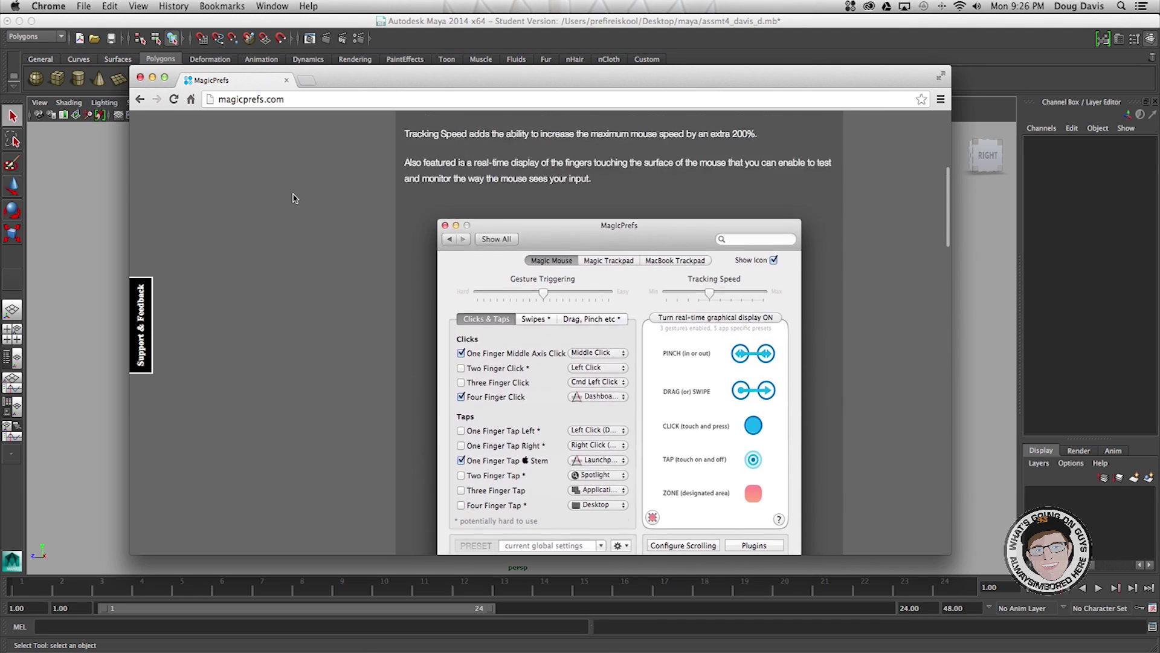
scroll(295, 198, up, 3)
click(140, 77)
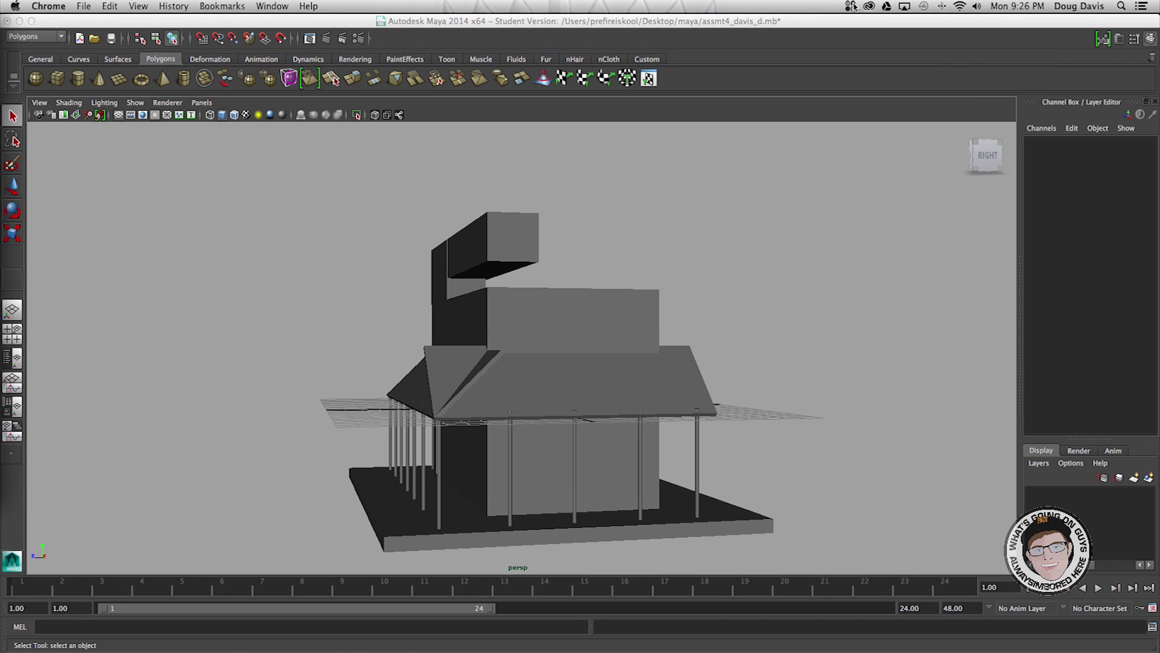
In MagicPrefs preferences, enable One Finger Middle Axis Click as Middle Click
click(850, 7)
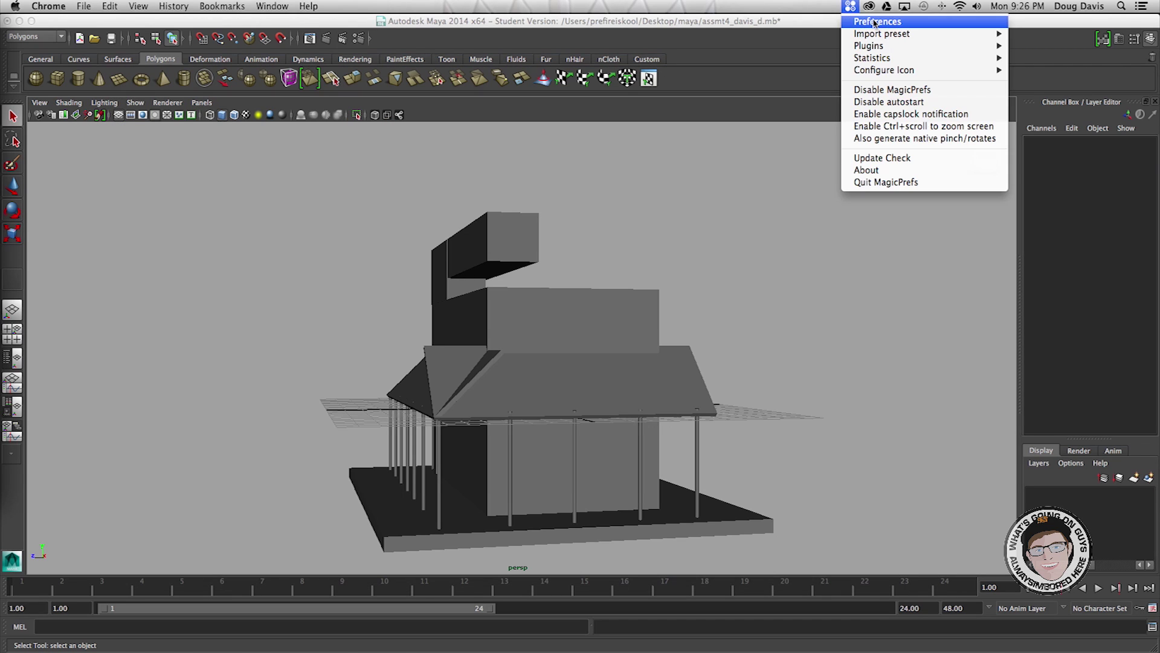
click(876, 22)
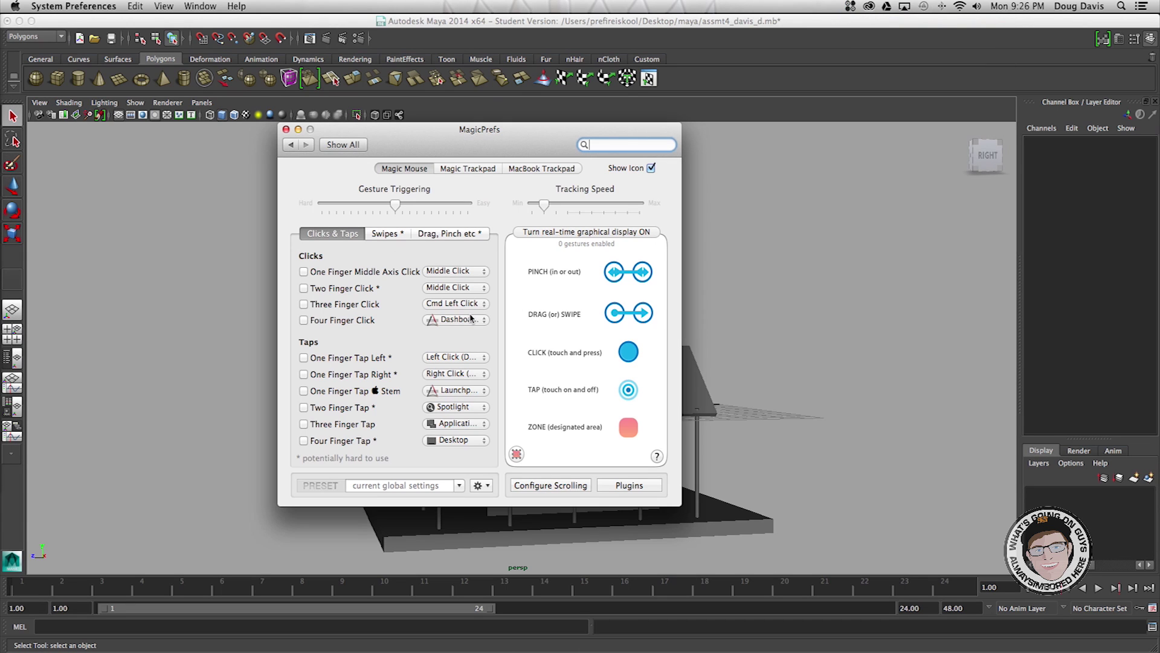
click(304, 272)
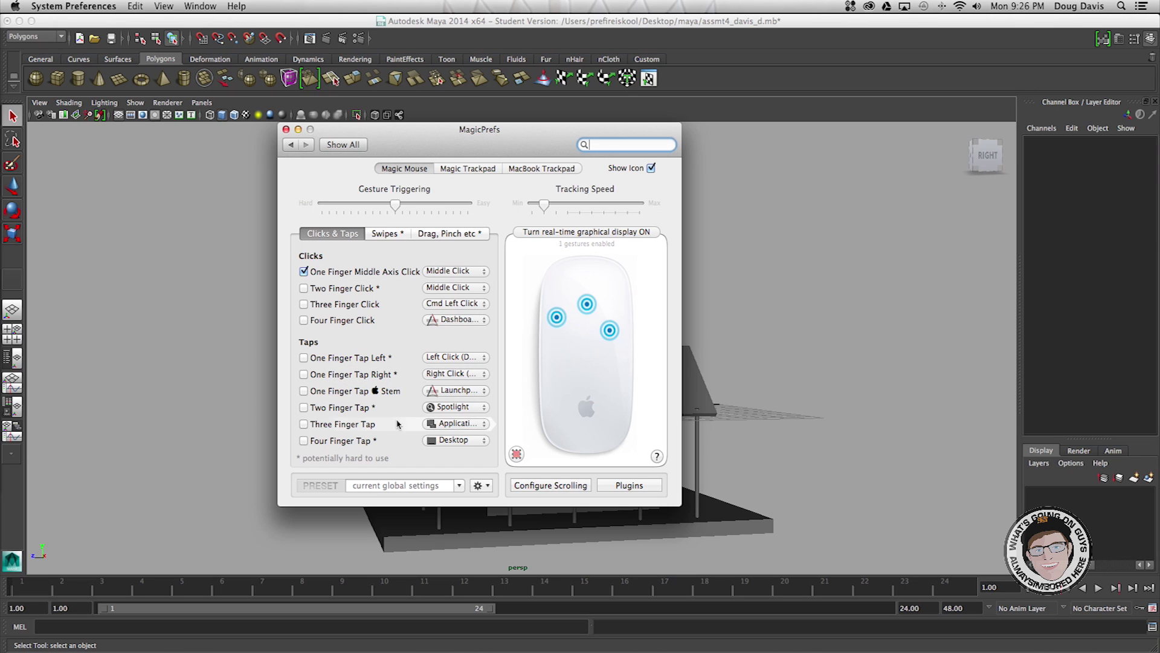
Leave the One Finger Tap Right action unchanged and close the MagicPrefs window
click(461, 374)
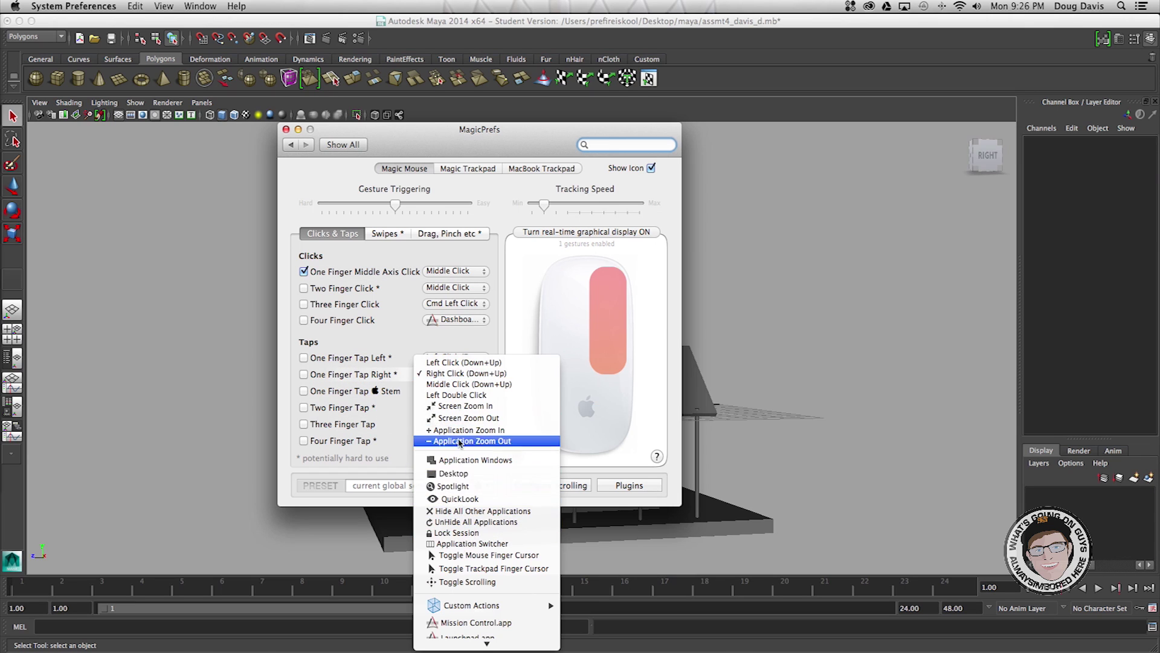
click(446, 152)
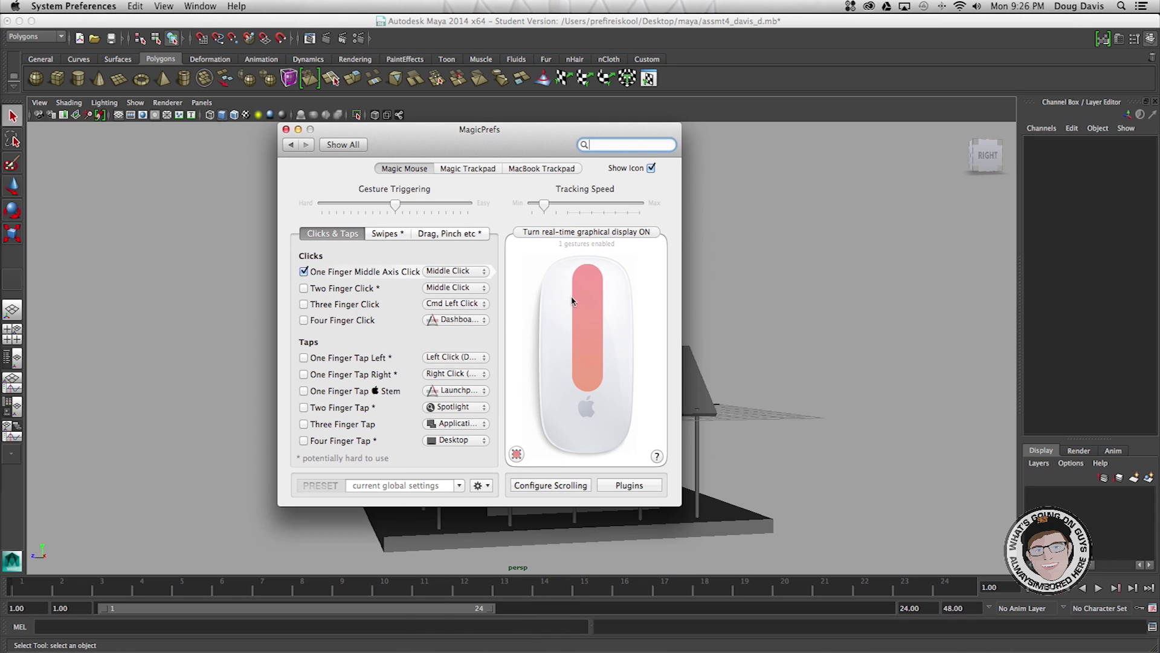
click(285, 129)
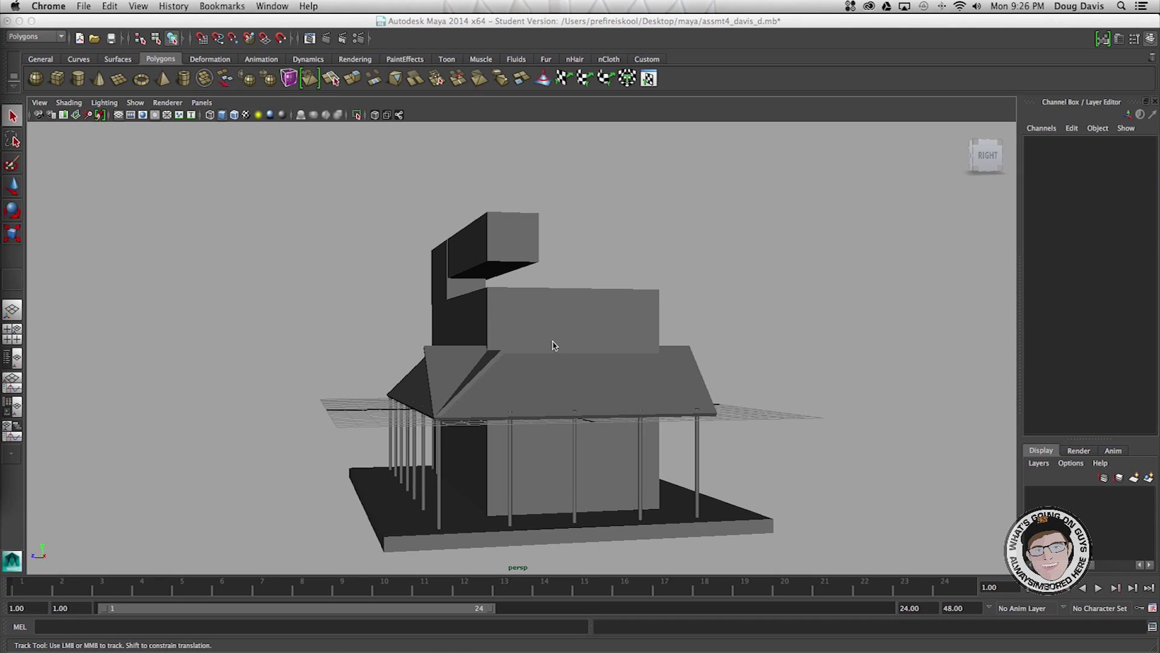
Deselect everything, then tumble and pan sideways so the house shows in front of its reference sketch
click(475, 382)
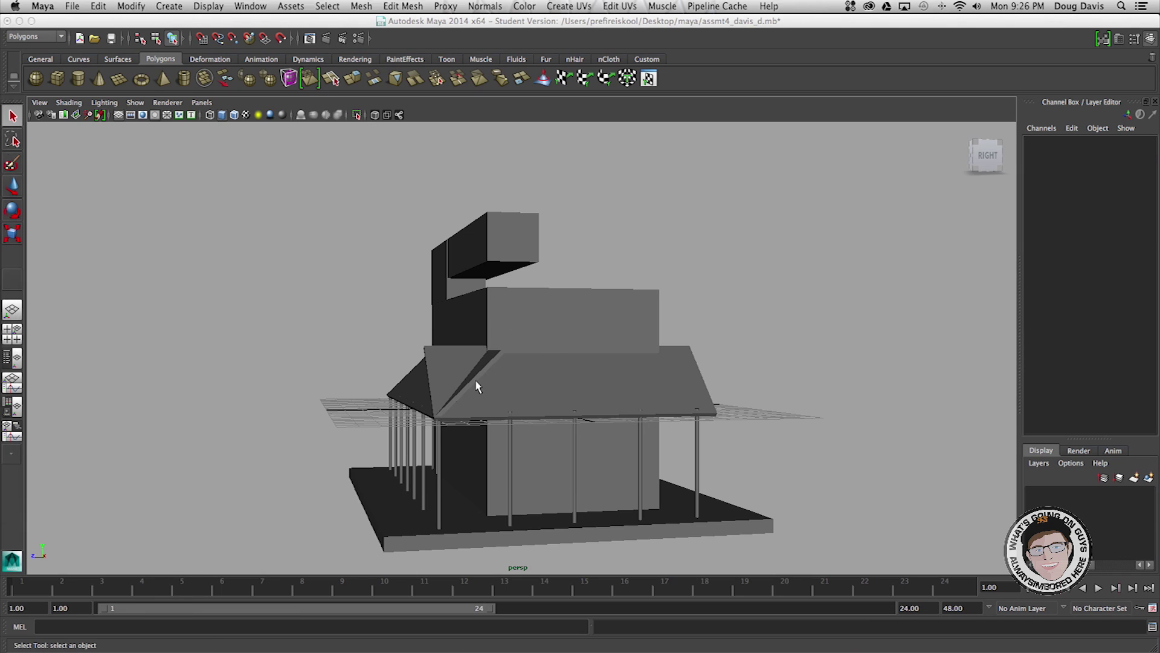
click(292, 324)
drag(526, 363, 501, 338)
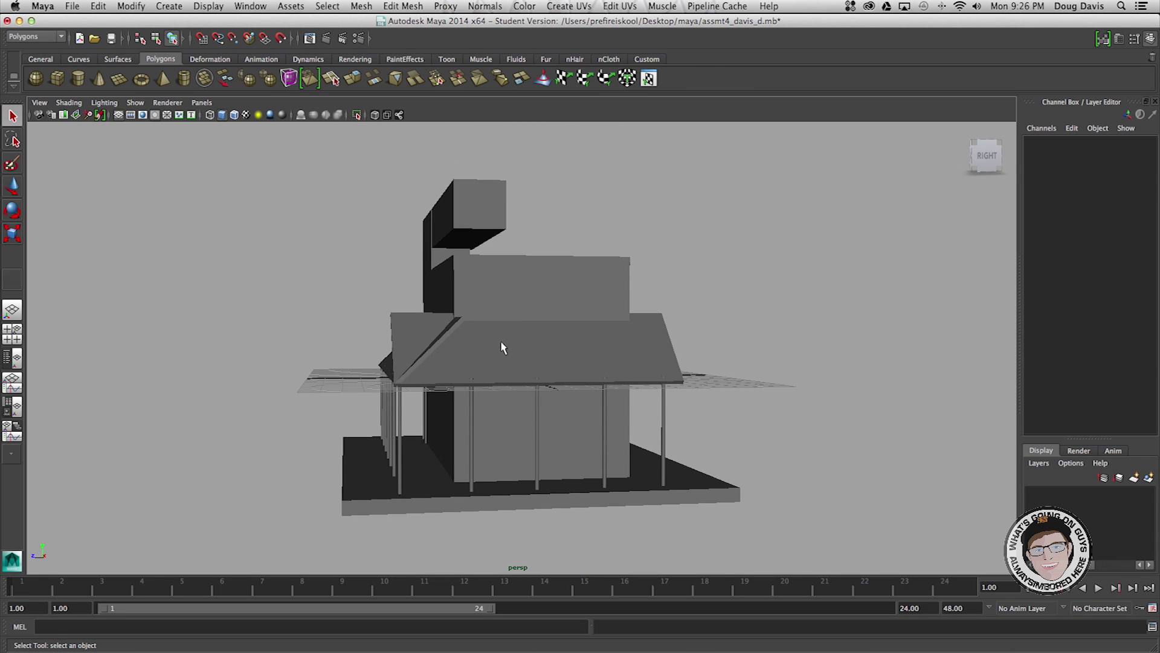
mouse_move(502, 334)
mouse_down()
mouse_move(552, 352)
mouse_move(321, 346)
mouse_move(531, 331)
mouse_move(443, 303)
mouse_move(357, 317)
mouse_move(453, 324)
mouse_move(447, 303)
mouse_move(458, 326)
mouse_move(484, 310)
mouse_move(482, 282)
mouse_move(494, 368)
mouse_move(492, 318)
mouse_move(651, 318)
mouse_up()
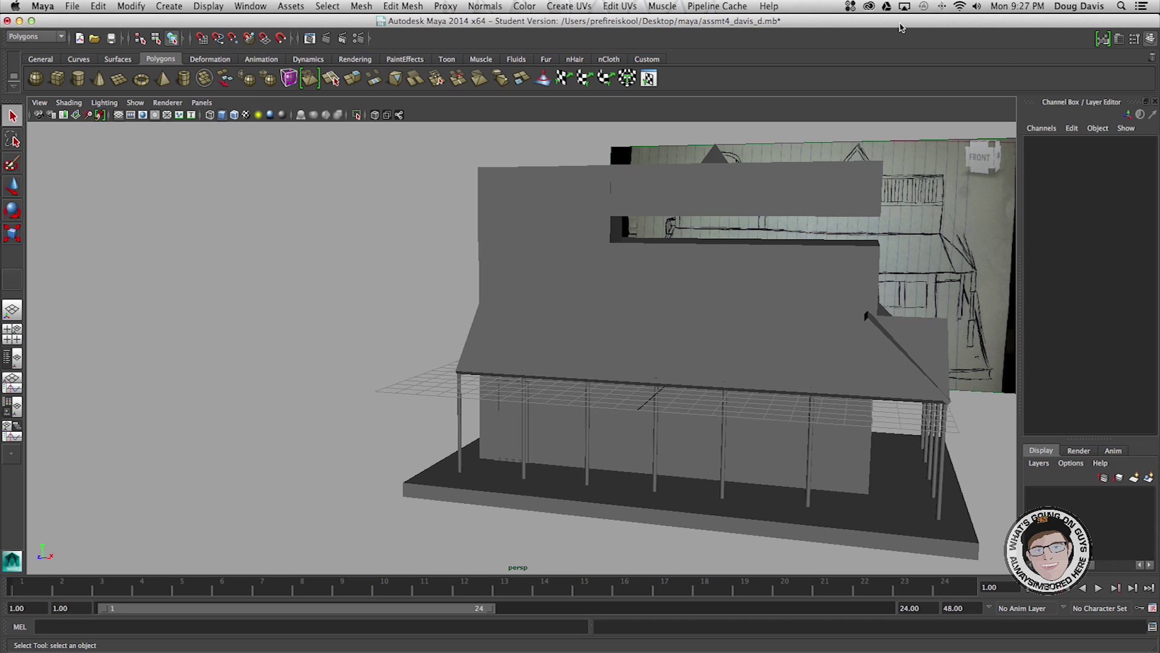
Open the Mouse pane of System Preferences from the Apple menu
click(945, 6)
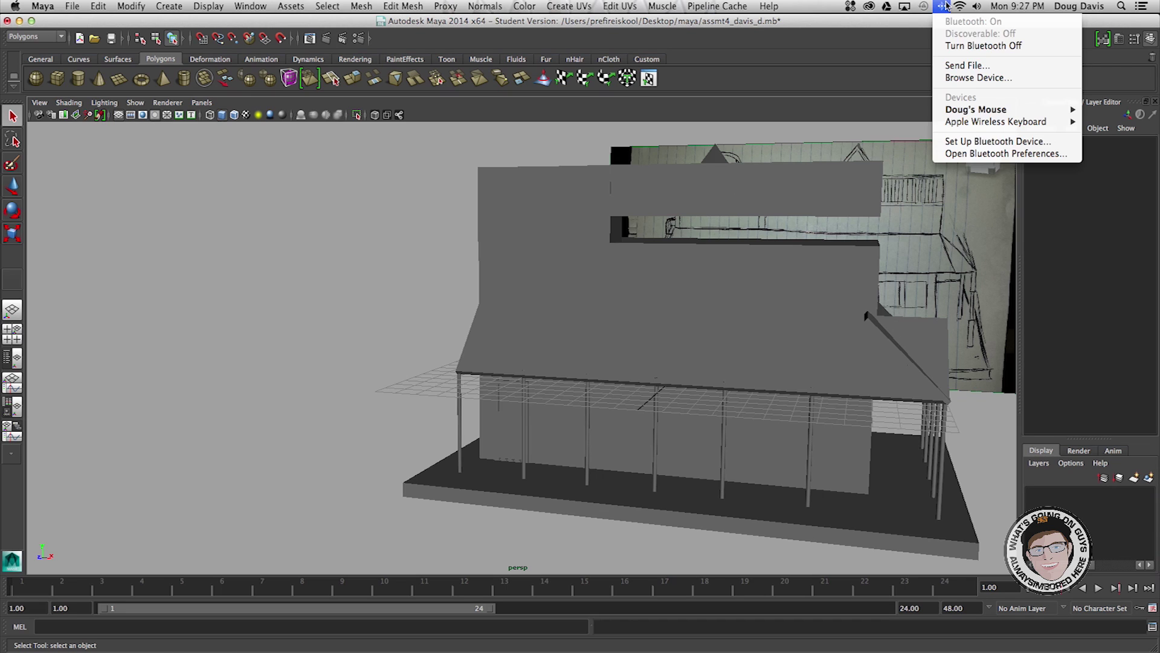
click(738, 290)
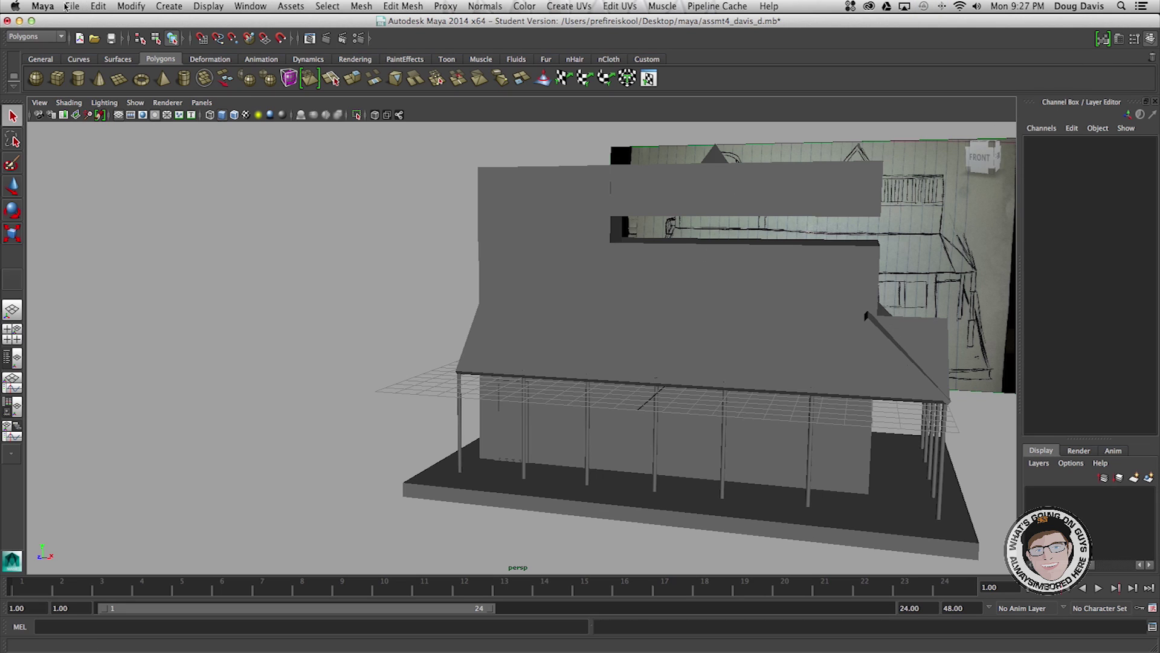
click(15, 6)
click(45, 65)
click(512, 266)
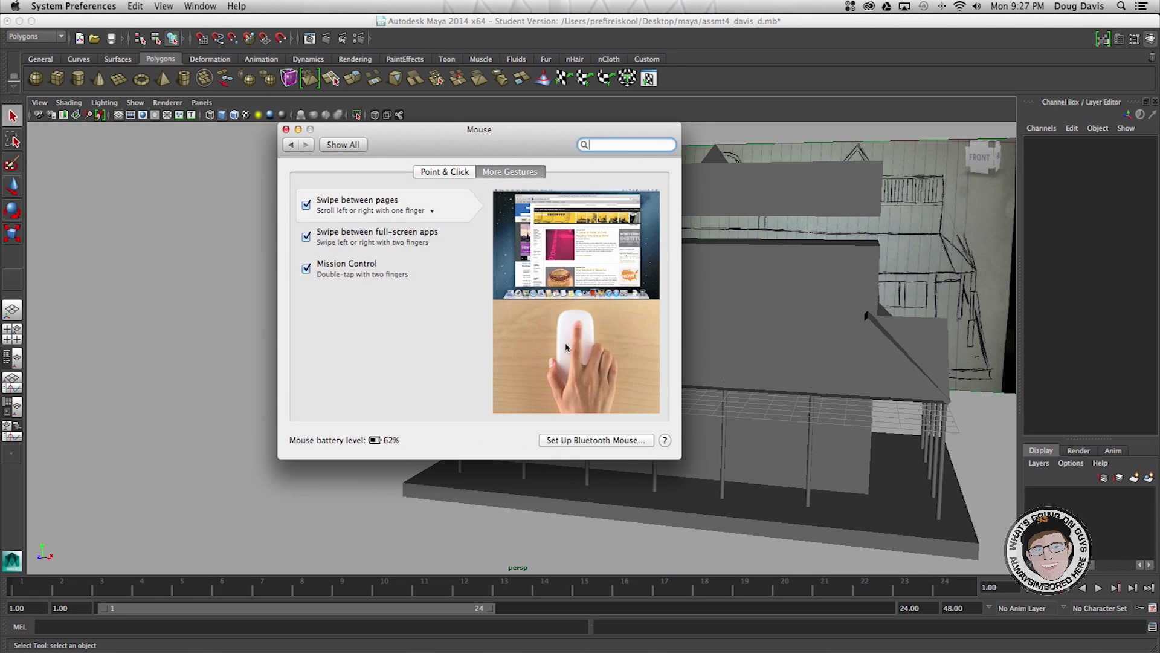
Disconnect the Magic Mouse from the Bluetooth menu
click(942, 7)
mouse_move(976, 109)
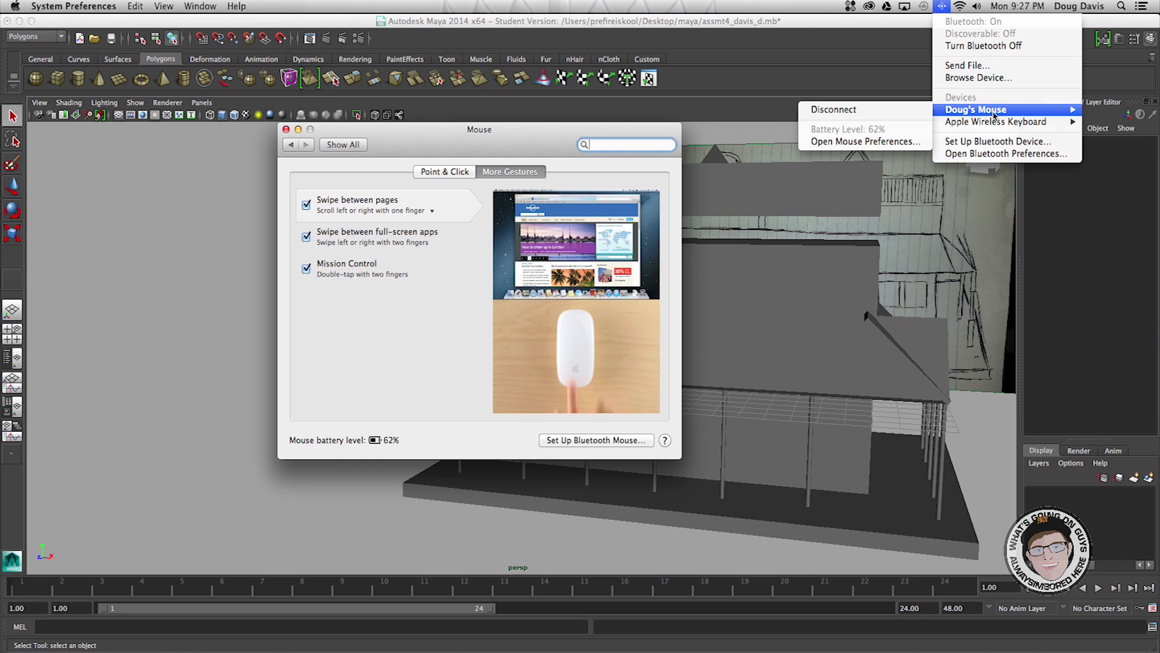
click(914, 110)
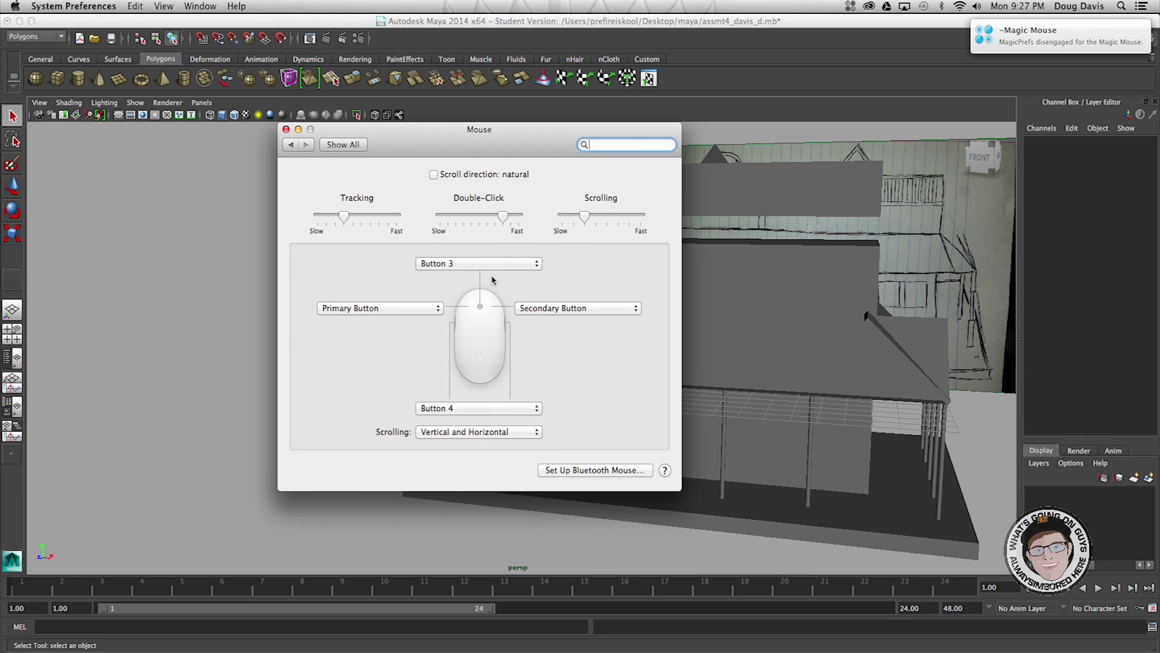
Check the Button 3 setting without changing it and close the Mouse preferences
click(475, 265)
click(560, 272)
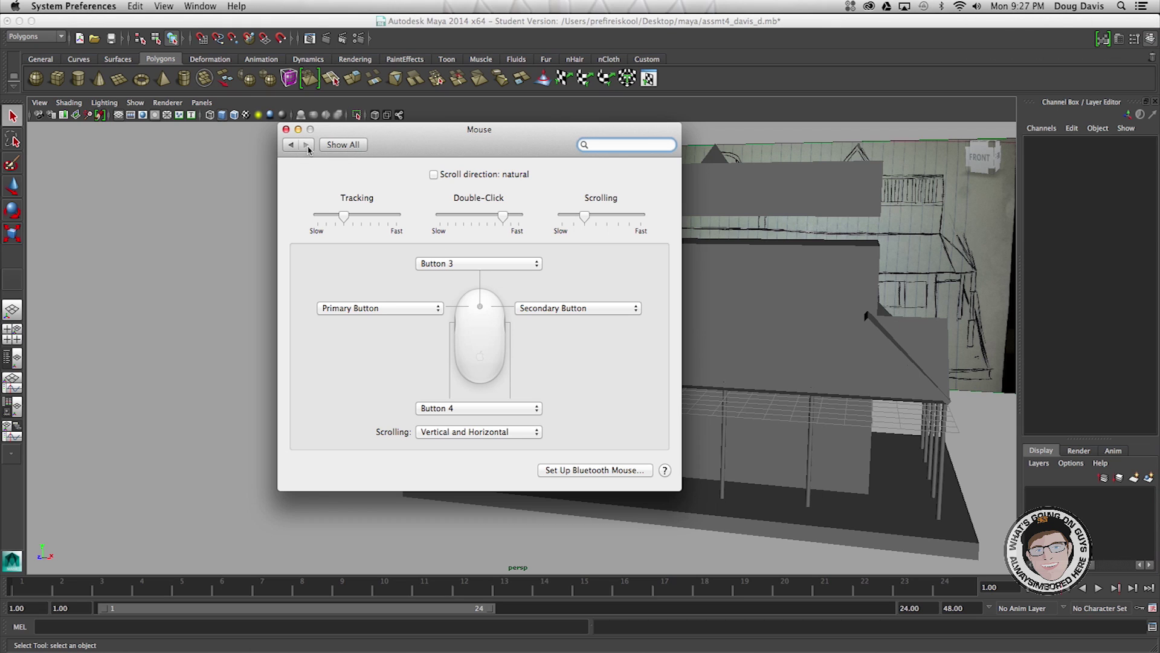
click(286, 129)
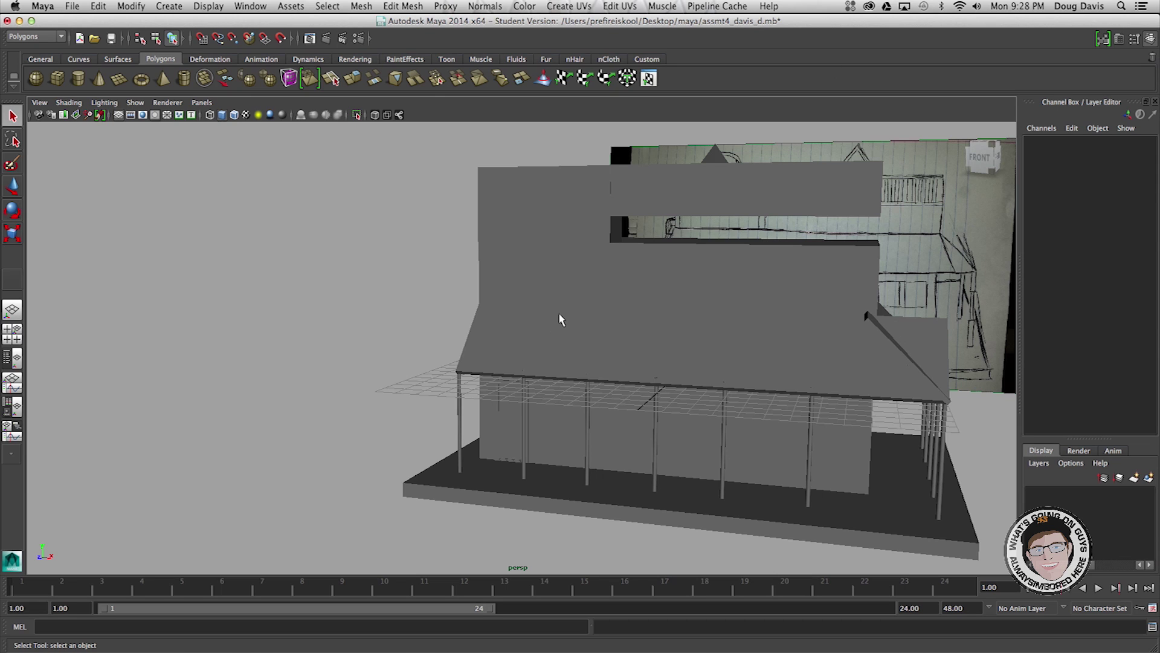
Track the view to centre the house, zoom in slightly, and tumble to face the long porch side
drag(559, 318, 417, 309)
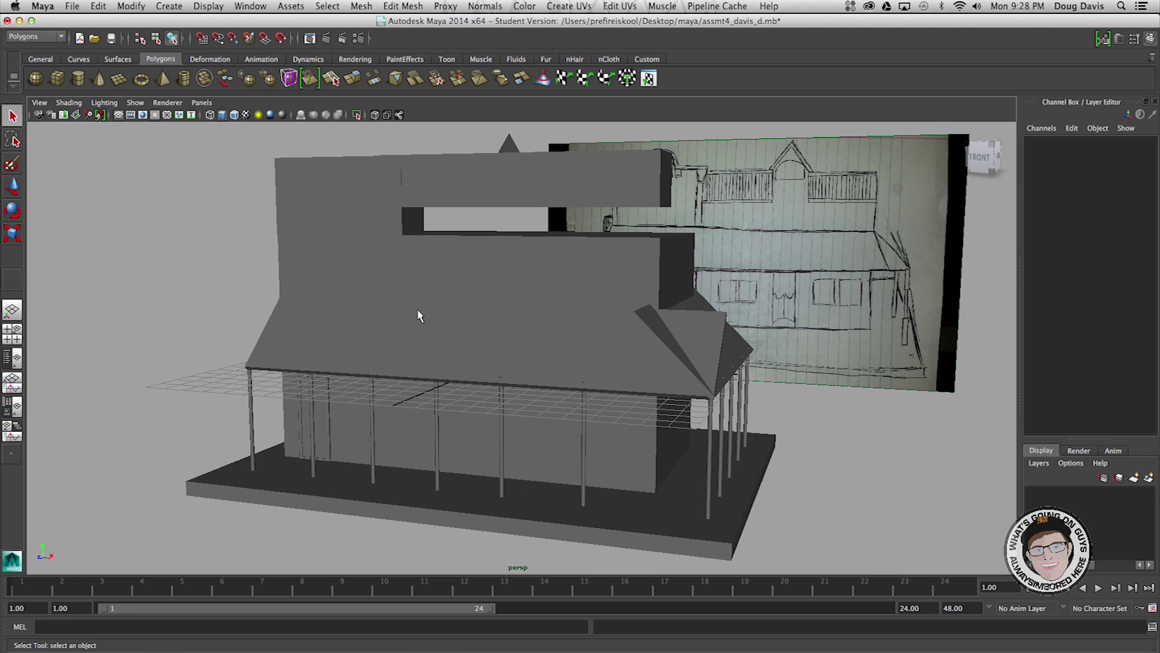
scroll(419, 315, up, 1)
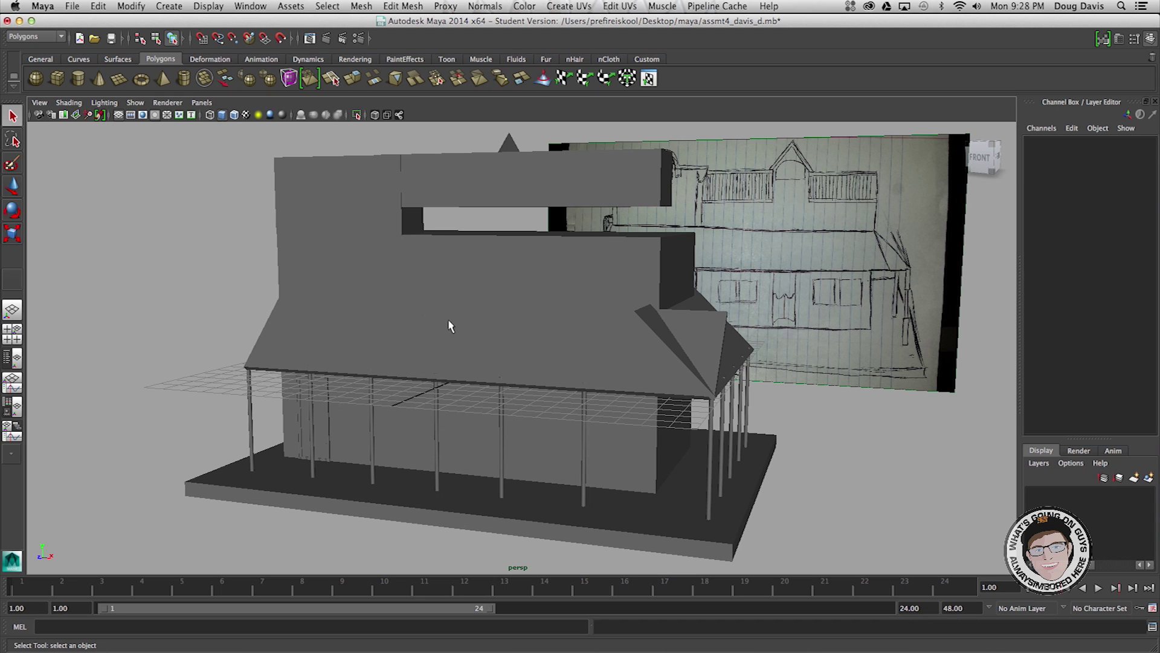
mouse_move(448, 321)
mouse_down()
mouse_move(456, 331)
mouse_move(506, 319)
mouse_move(480, 325)
mouse_up()
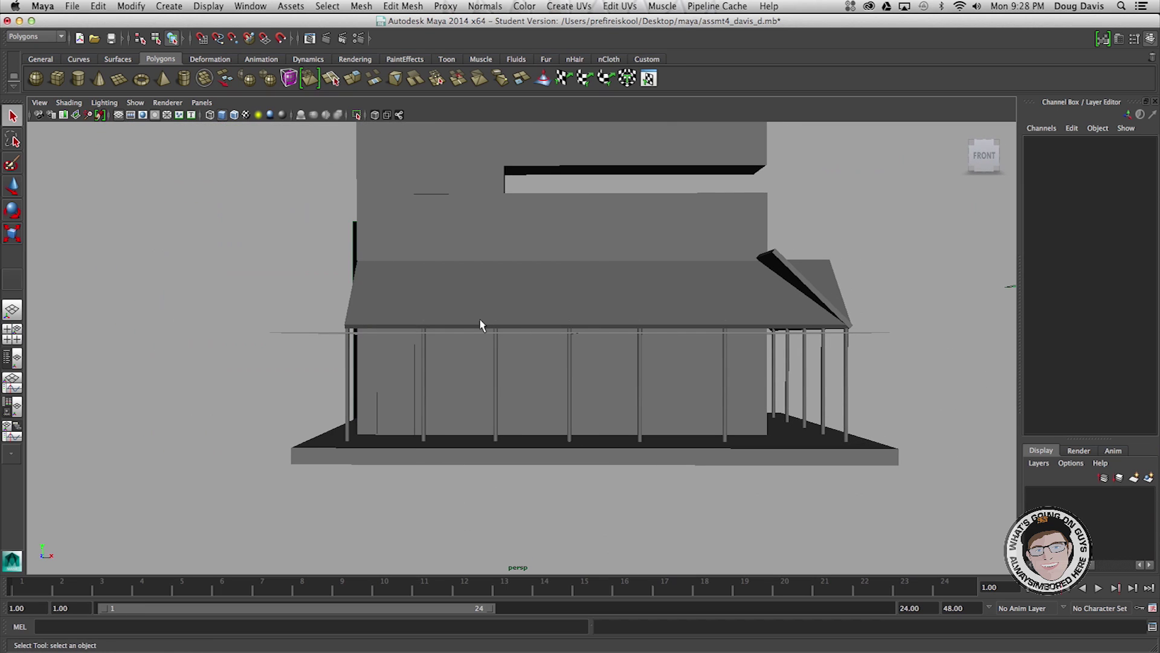